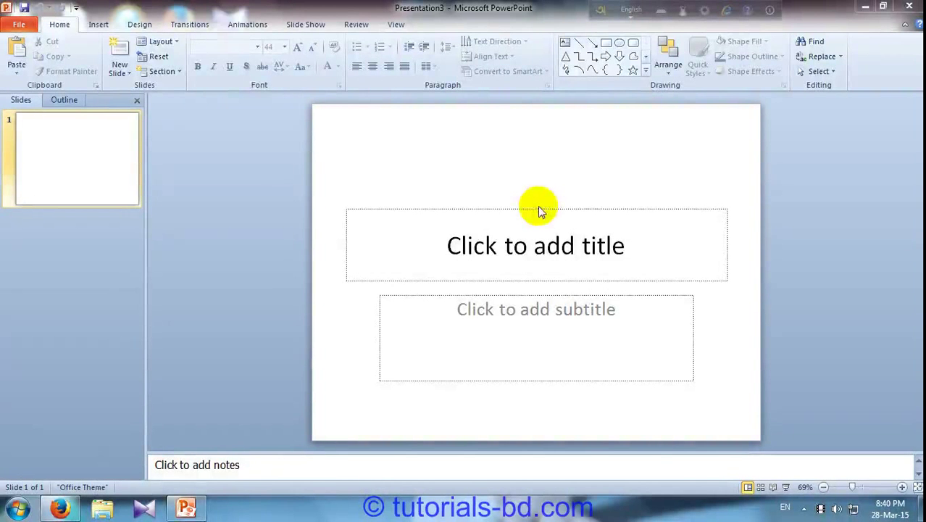
# Switch the ribbon to the Animations tab for the blank title slide
pyautogui.click(232, 26)
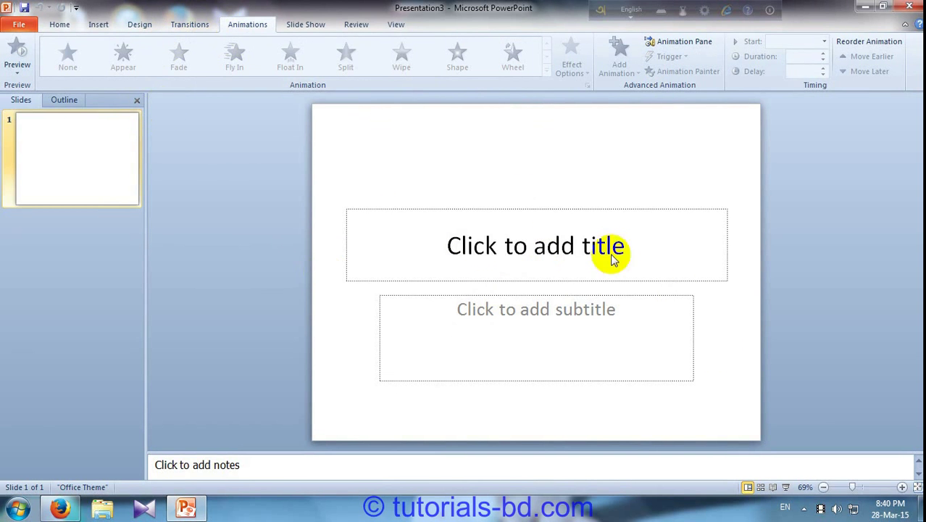
# Enter 'Sakkhor' in the title placeholder and select the text
pyautogui.click(490, 250)
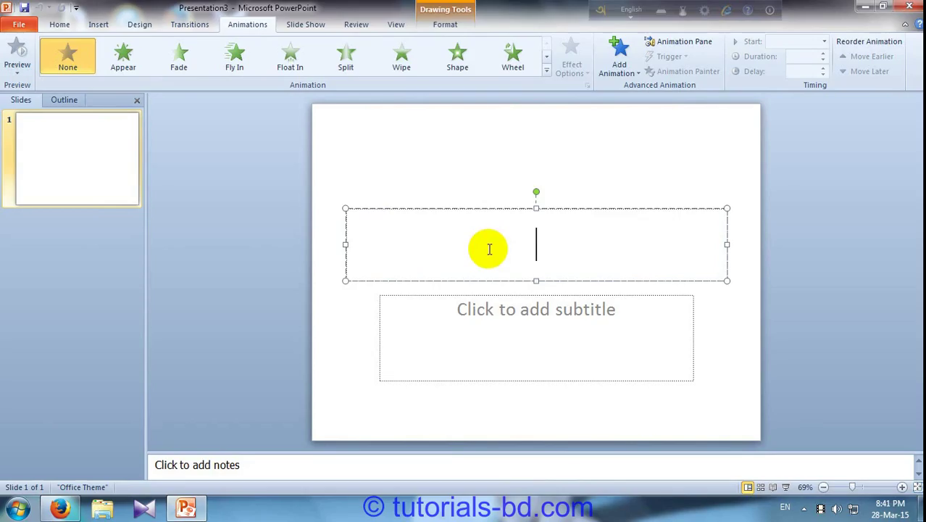
pyautogui.write('Sakkhor')
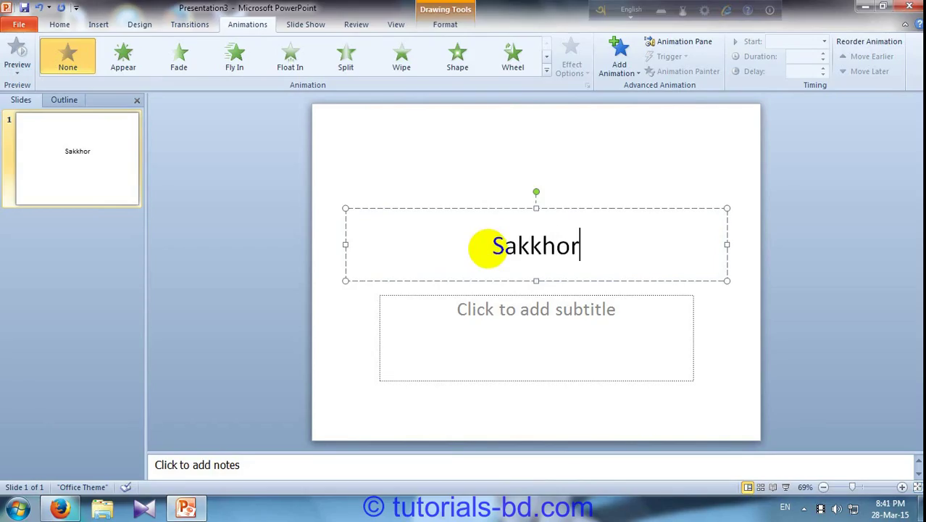
pyautogui.moveTo(496, 250); pyautogui.dragTo(593, 248)
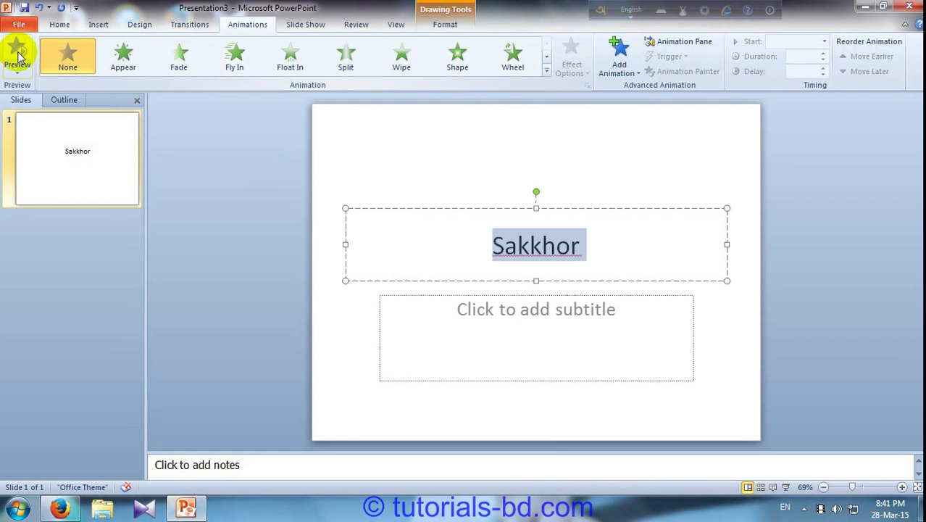
# Apply the Underline emphasis effect to 'Sakkhor' and preview it
pyautogui.click(549, 72)
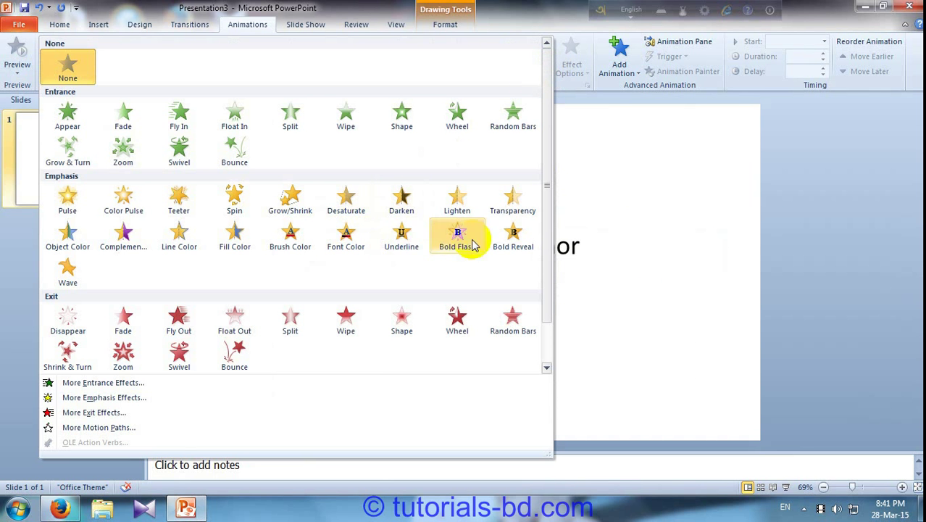
pyautogui.click(400, 243)
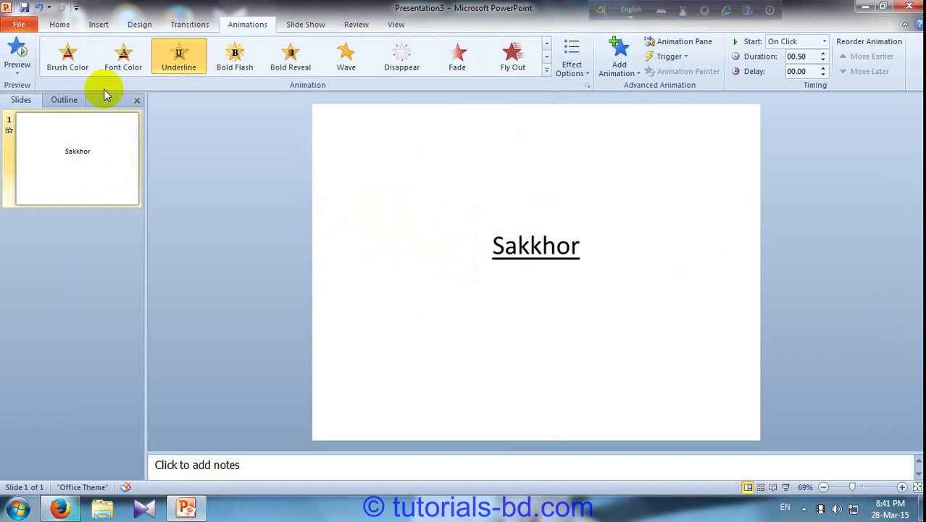
pyautogui.click(19, 50)
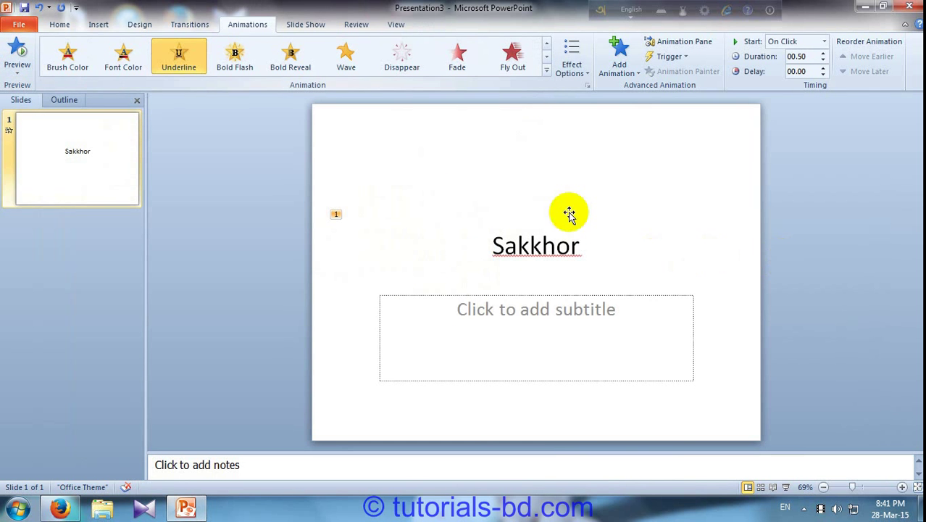
# Add a second Bold Flash emphasis (02.00 duration) to the 'Sakkhor' title
pyautogui.click(619, 65)
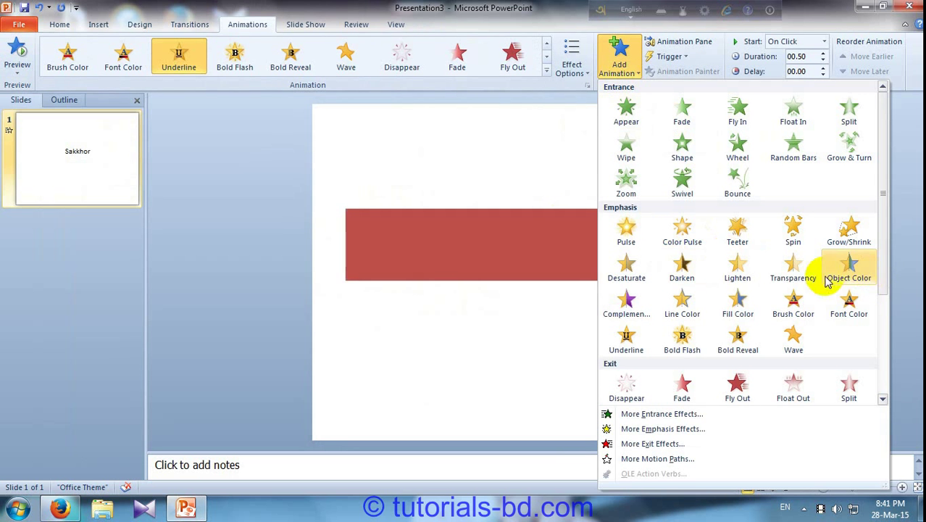
pyautogui.scroll(-1, 877, 286)
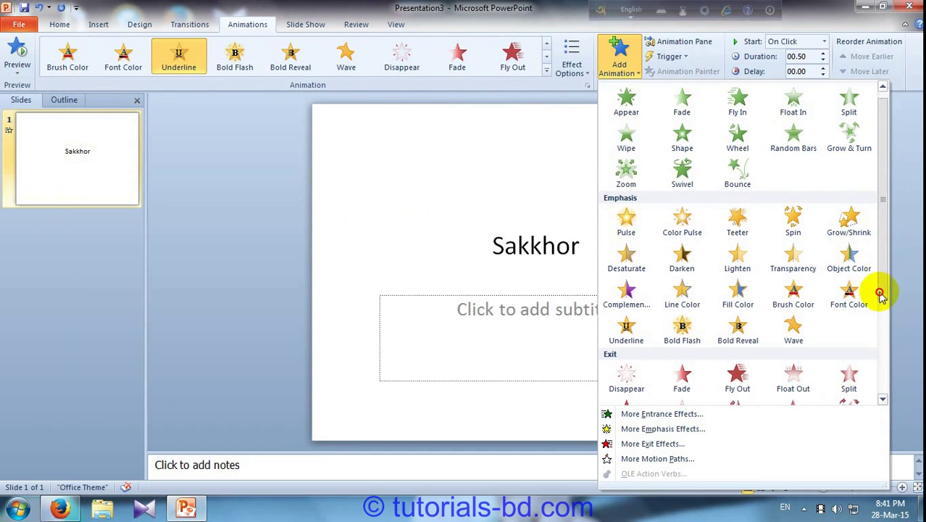
pyautogui.click(684, 326)
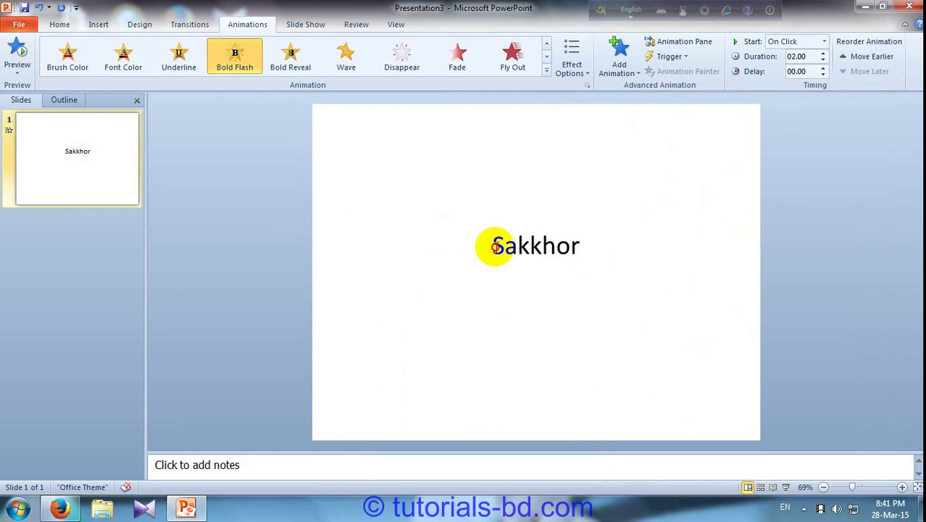
pyautogui.click(492, 246)
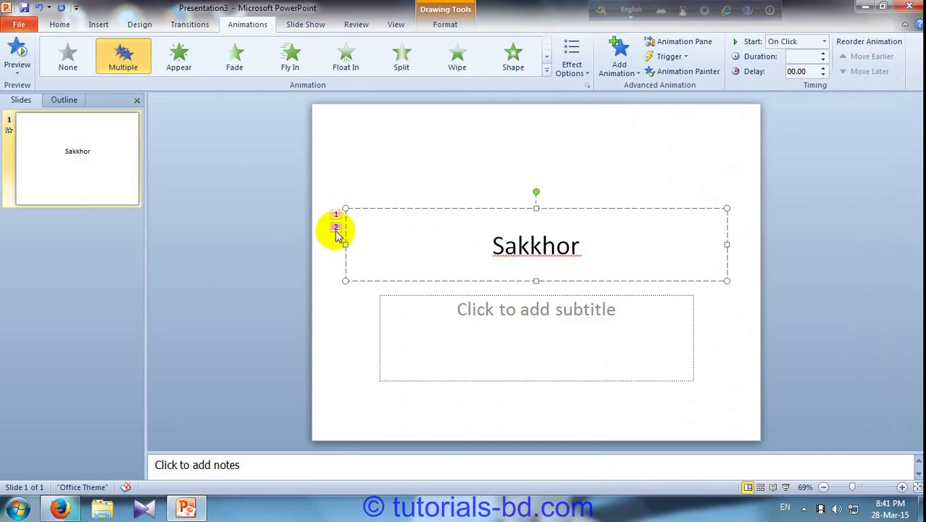
pyautogui.click(17, 58)
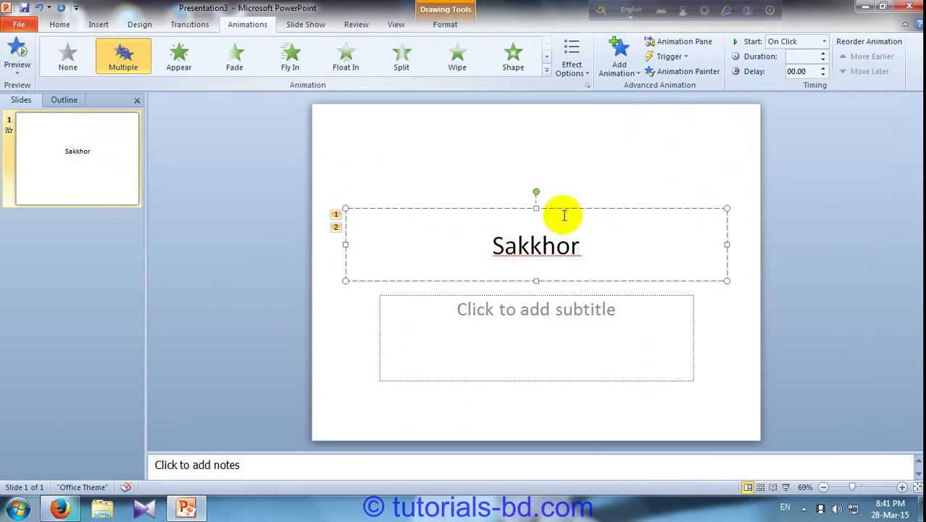
pyautogui.click(619, 258)
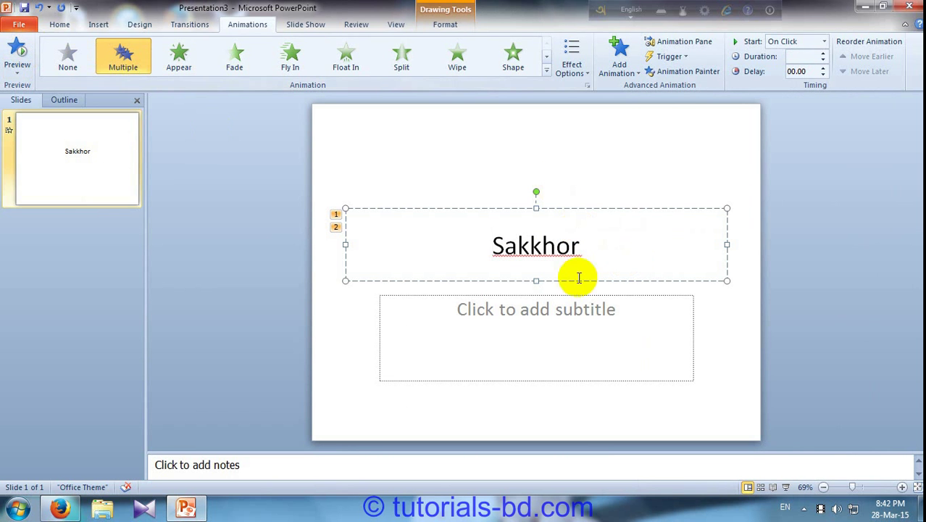
pyautogui.click(578, 76)
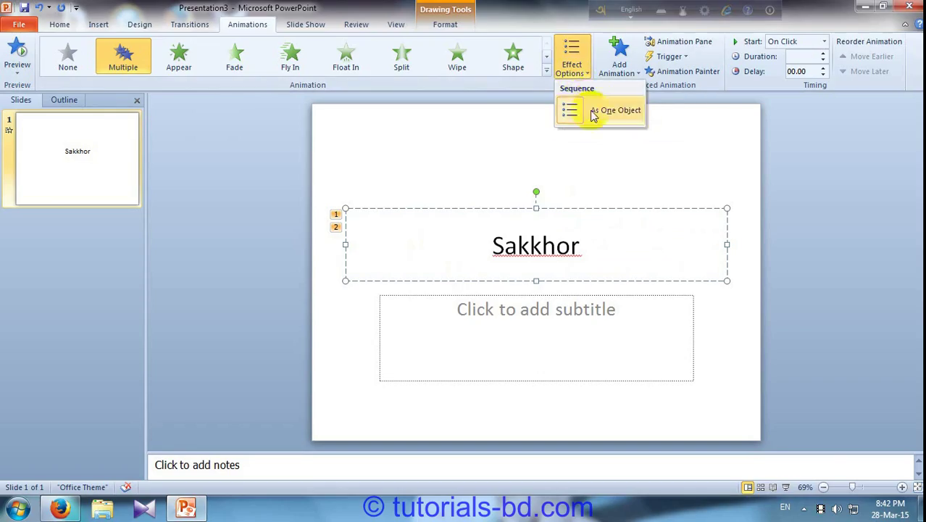
pyautogui.click(602, 243)
pyautogui.click(341, 228)
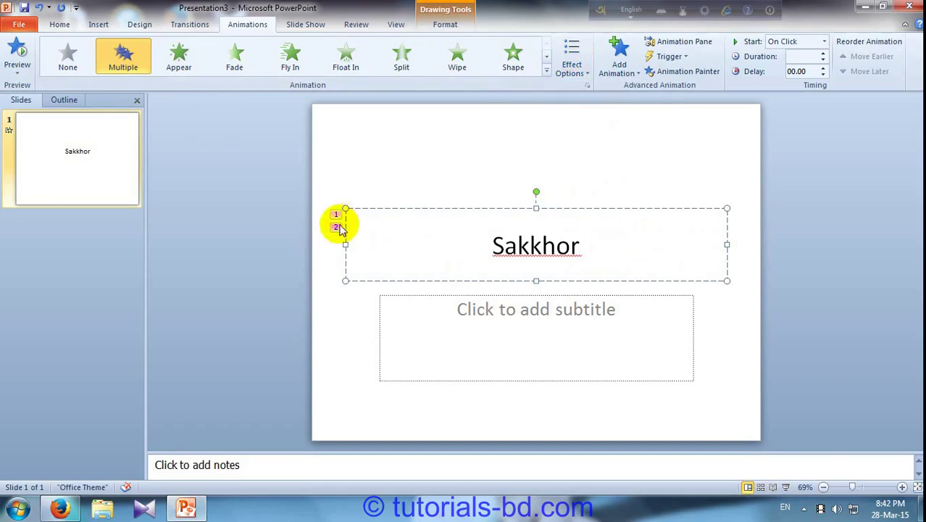
pyautogui.click(340, 227)
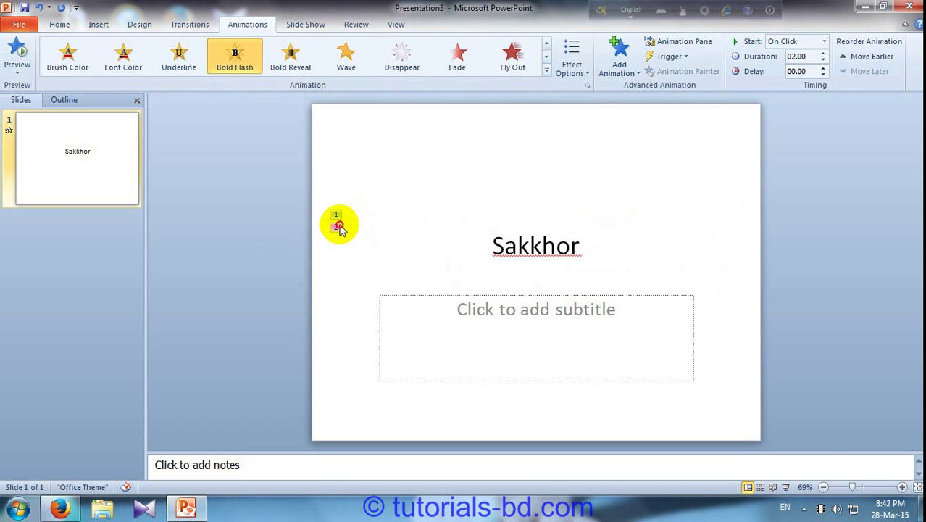
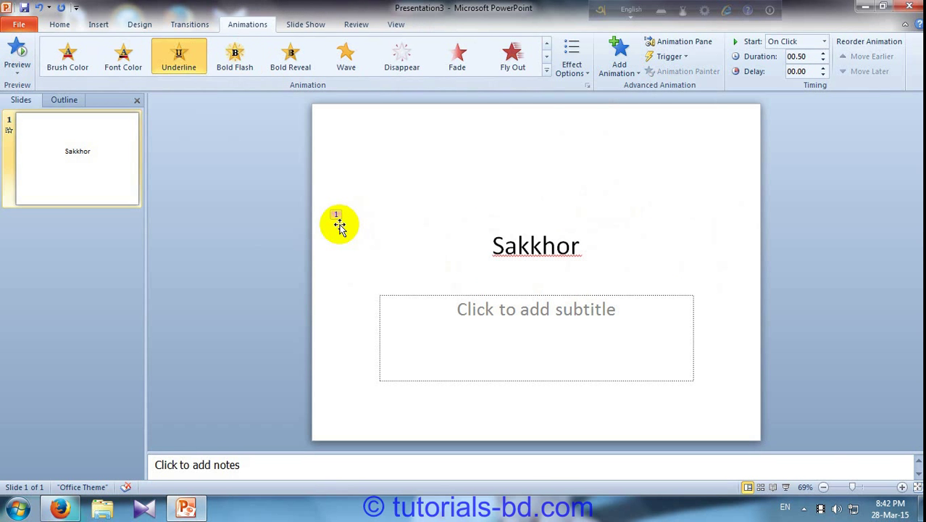
# Select the Sakkhor title and browse its effect options and trigger choices without changing anything
pyautogui.click(582, 245)
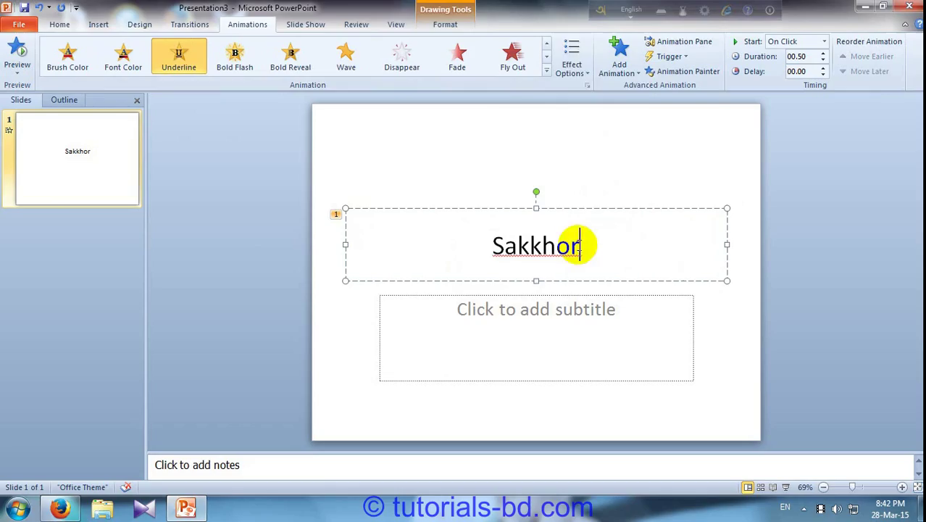
pyautogui.click(579, 72)
pyautogui.click(597, 251)
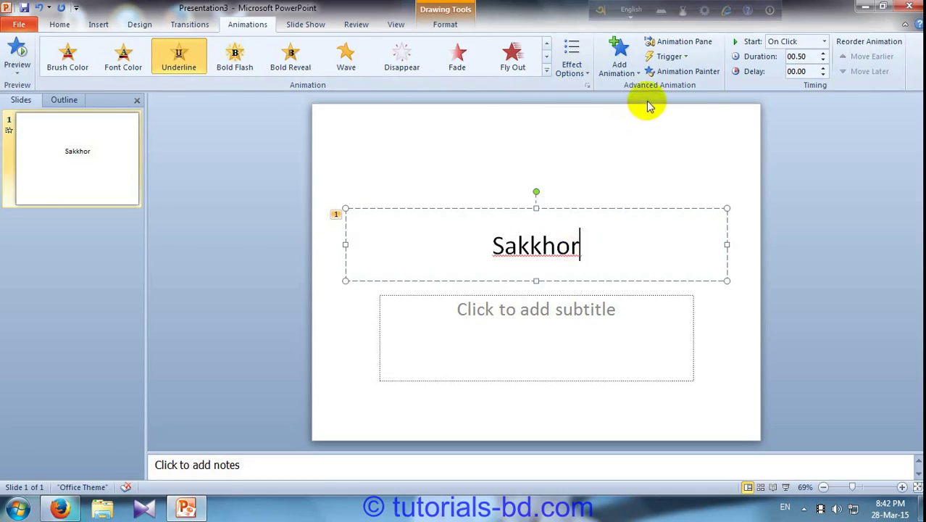
pyautogui.click(682, 58)
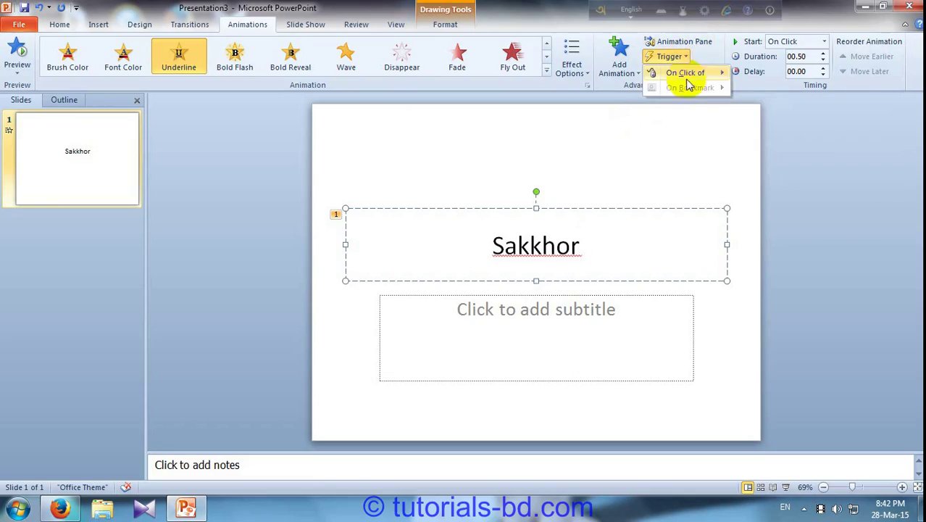
pyautogui.moveTo(693, 75)
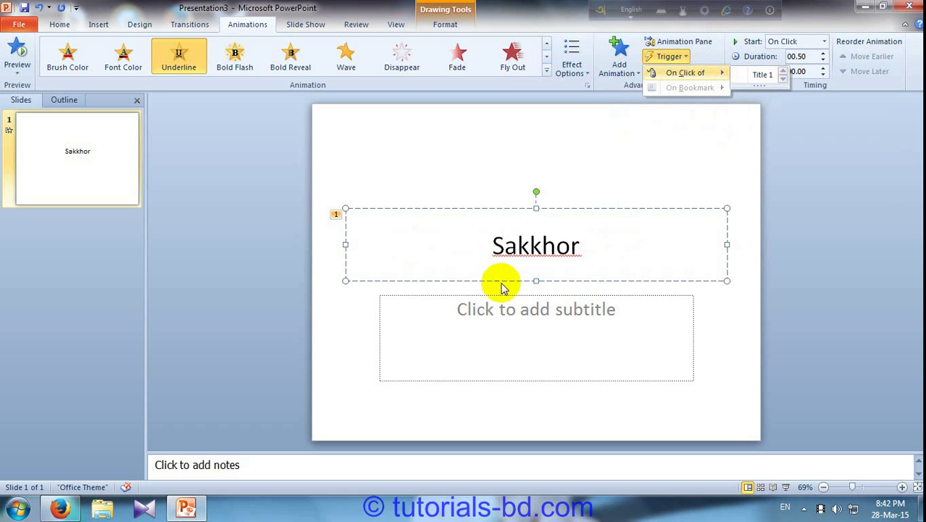
pyautogui.click(585, 248)
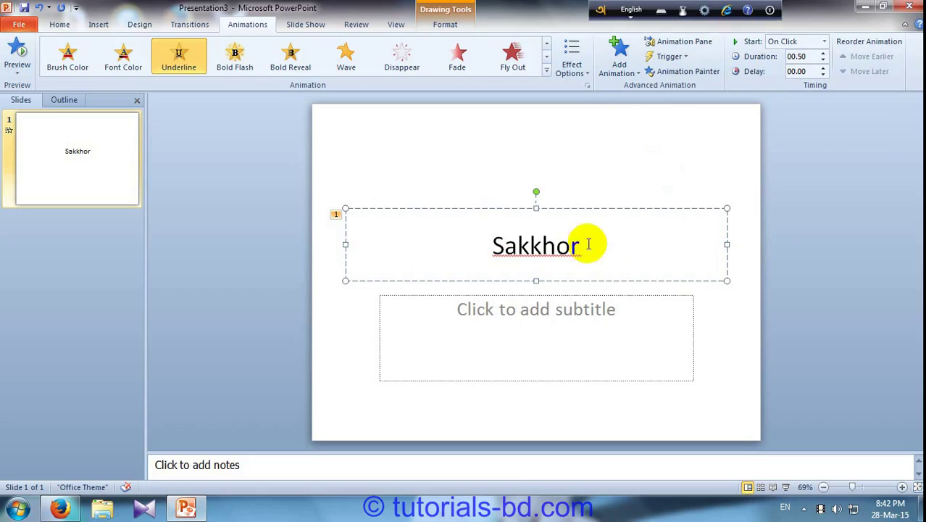
# Show the Animation Pane and open the Underline effect settings for Title 1: Sakkhor
pyautogui.click(676, 44)
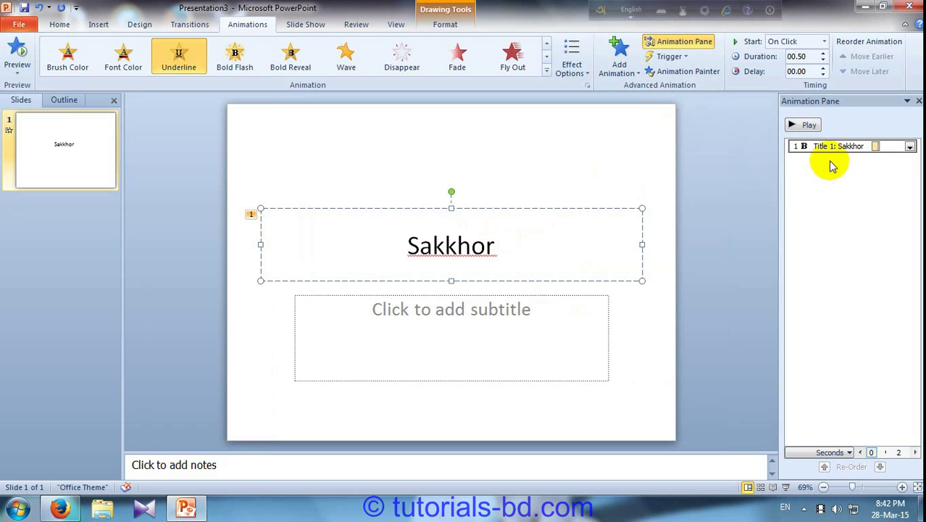
pyautogui.click(910, 147)
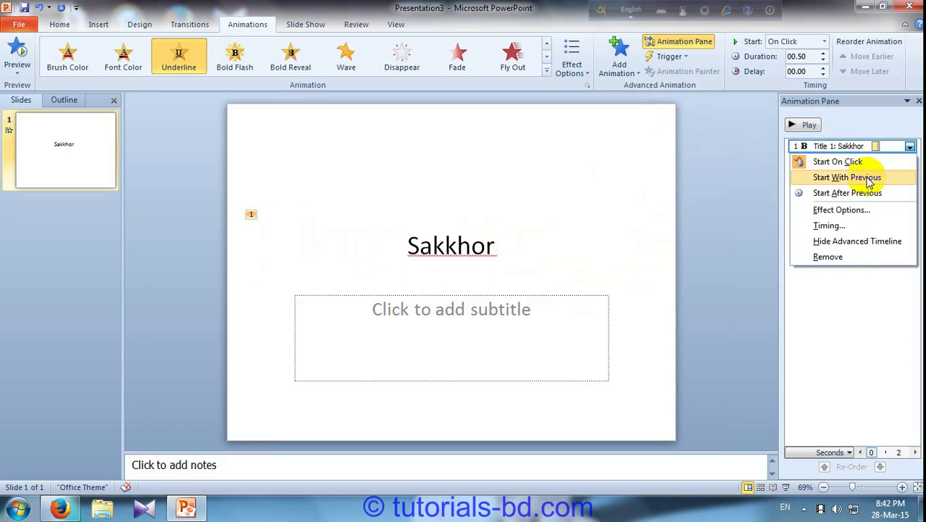
pyautogui.click(866, 209)
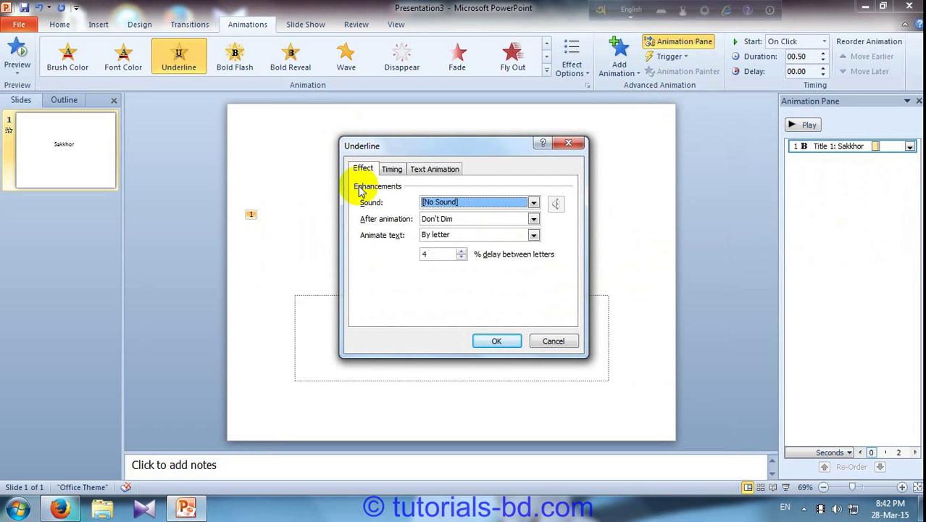
# Set the Underline sound to Arrow at a raised volume, keeping text animated By letter
pyautogui.click(471, 205)
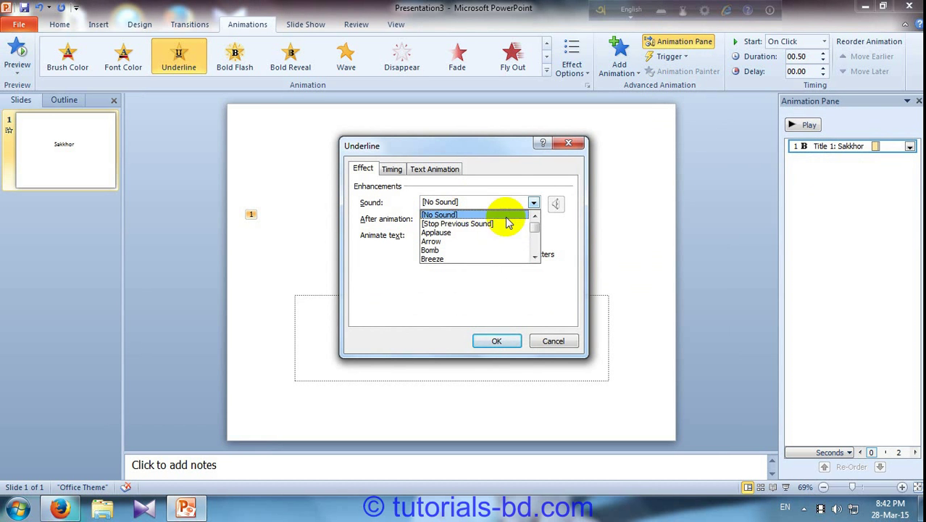
pyautogui.click(453, 241)
pyautogui.click(555, 203)
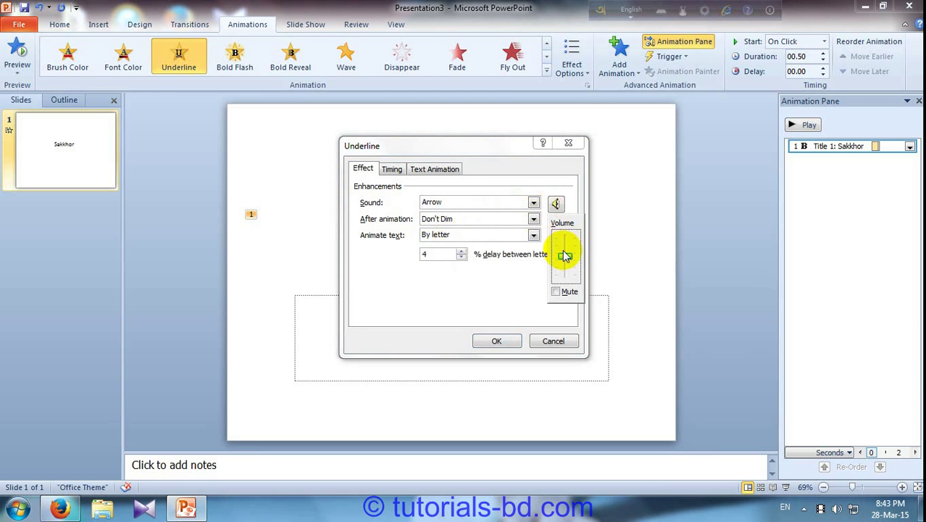
pyautogui.moveTo(565, 255); pyautogui.dragTo(565, 240)
pyautogui.click(485, 220)
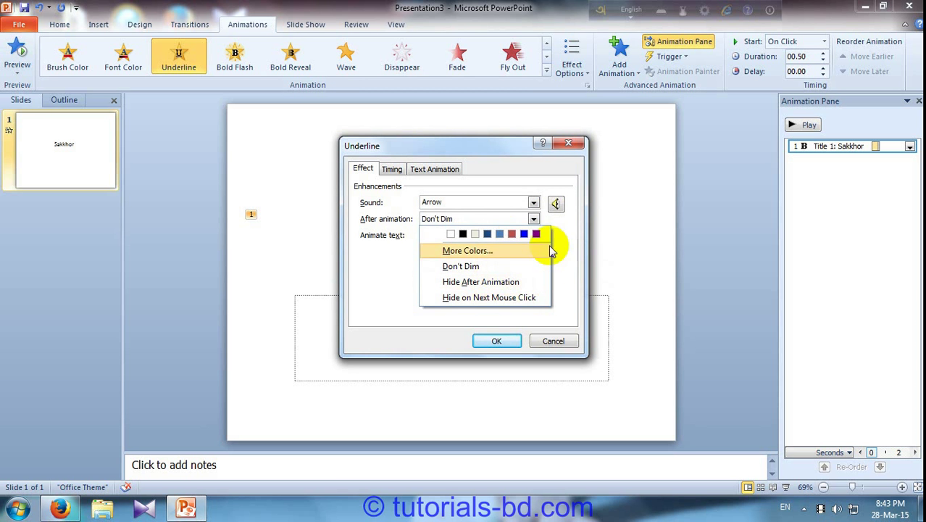
pyautogui.click(534, 204)
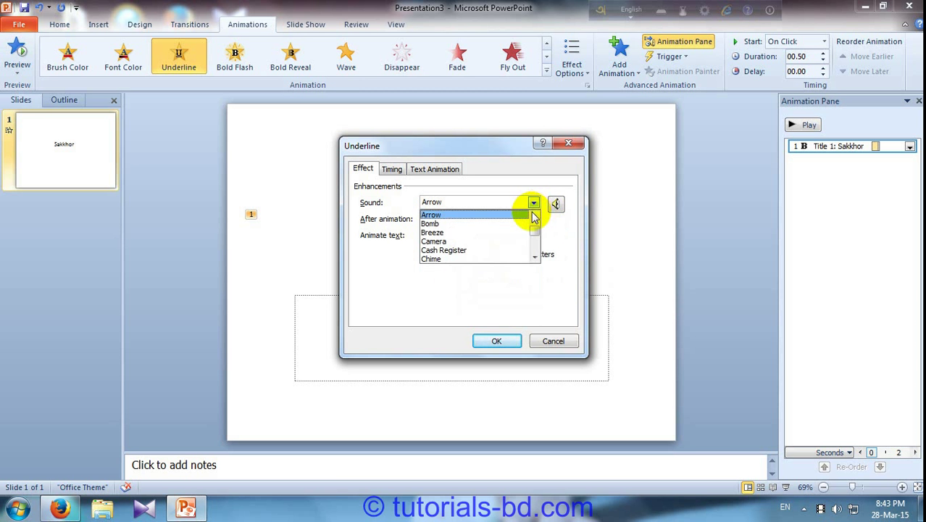
pyautogui.click(533, 202)
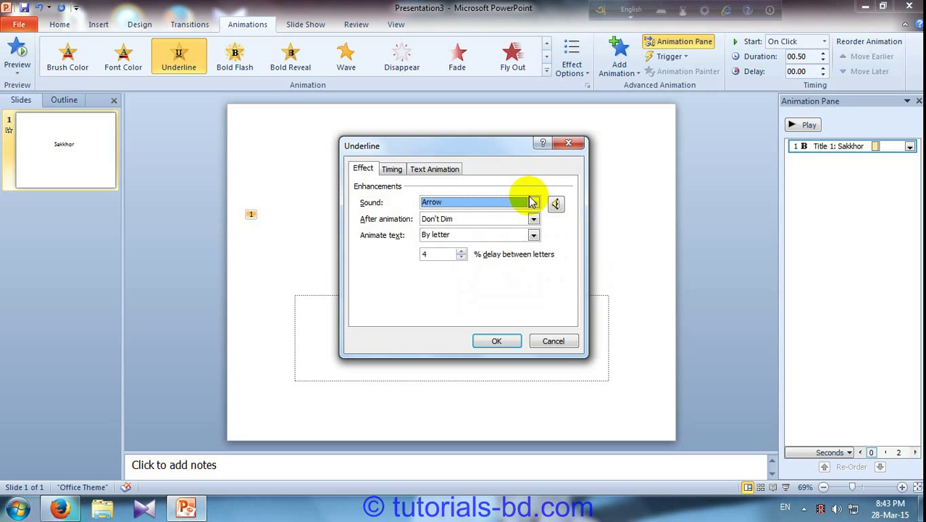
pyautogui.click(519, 236)
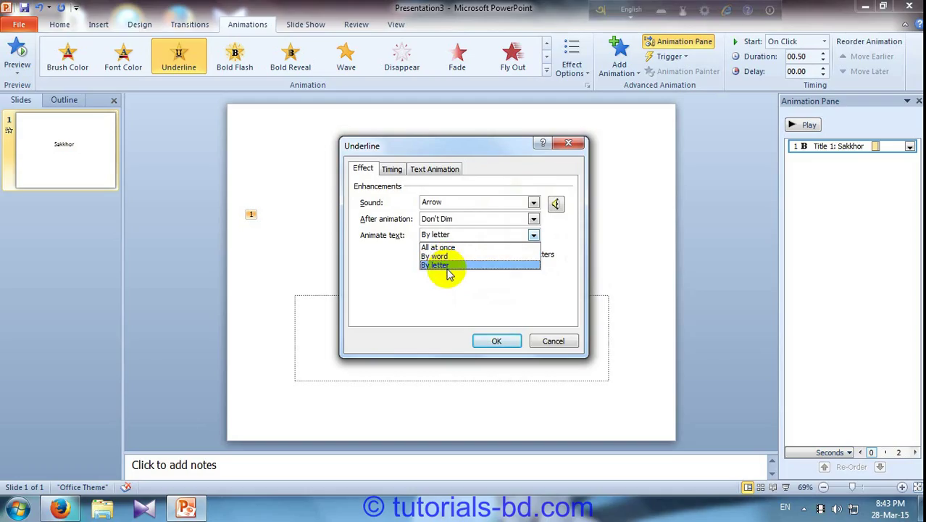
pyautogui.click(448, 267)
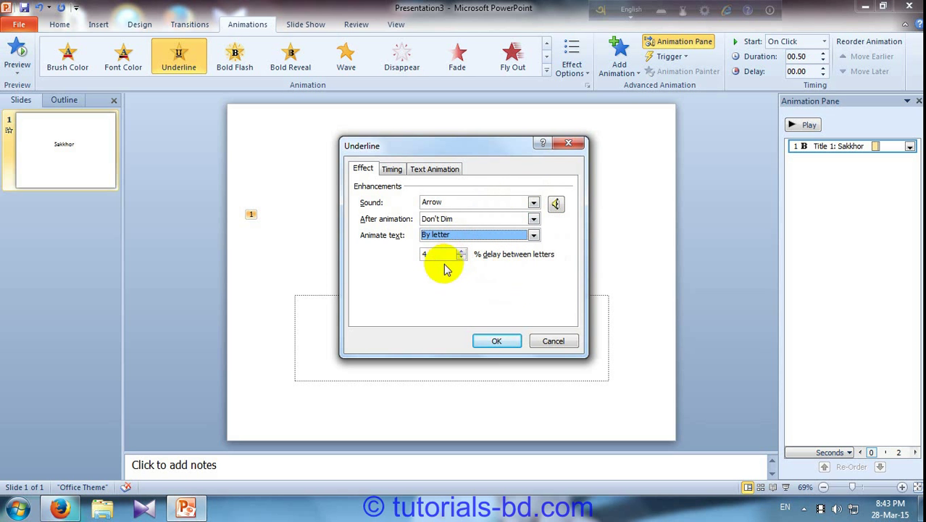
# On the Timing tab, make the Underline animation start With Previous
pyautogui.click(391, 168)
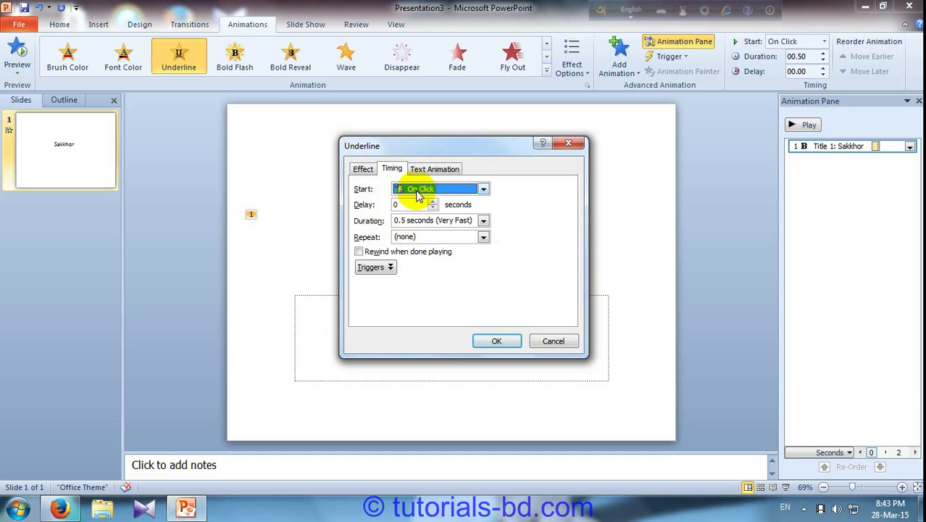
pyautogui.click(469, 191)
pyautogui.click(470, 190)
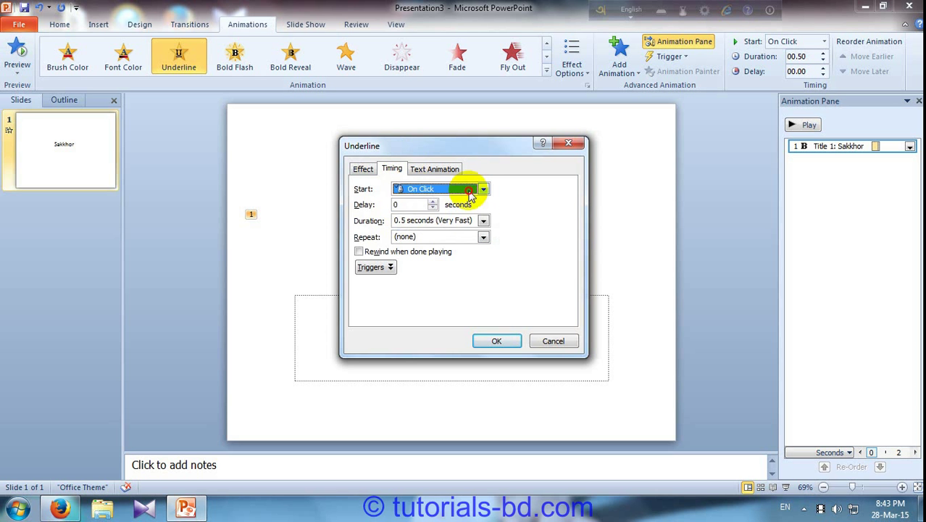
pyautogui.click(428, 196)
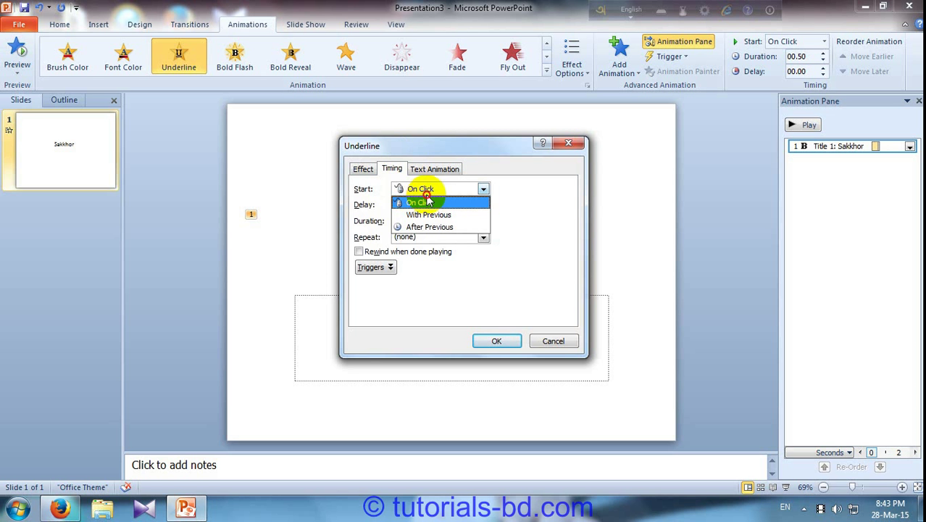
pyautogui.click(428, 201)
pyautogui.click(440, 194)
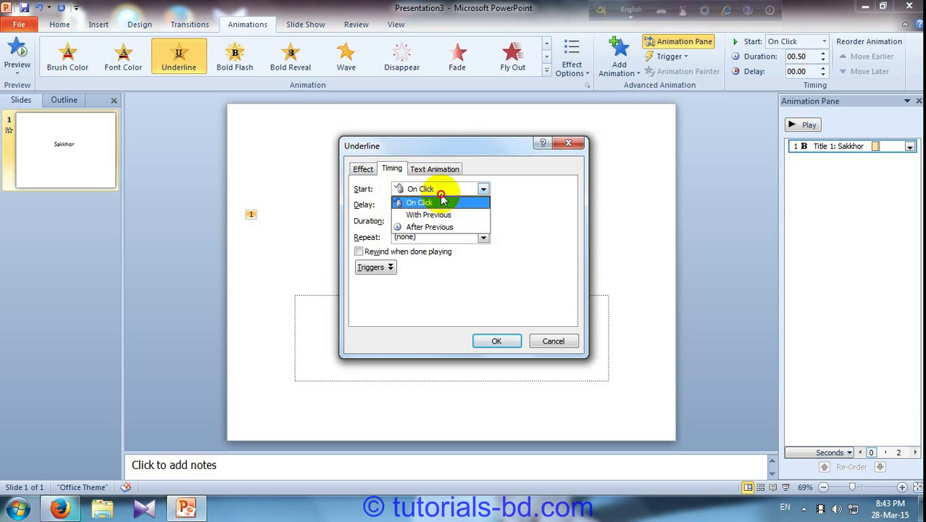
pyautogui.click(429, 214)
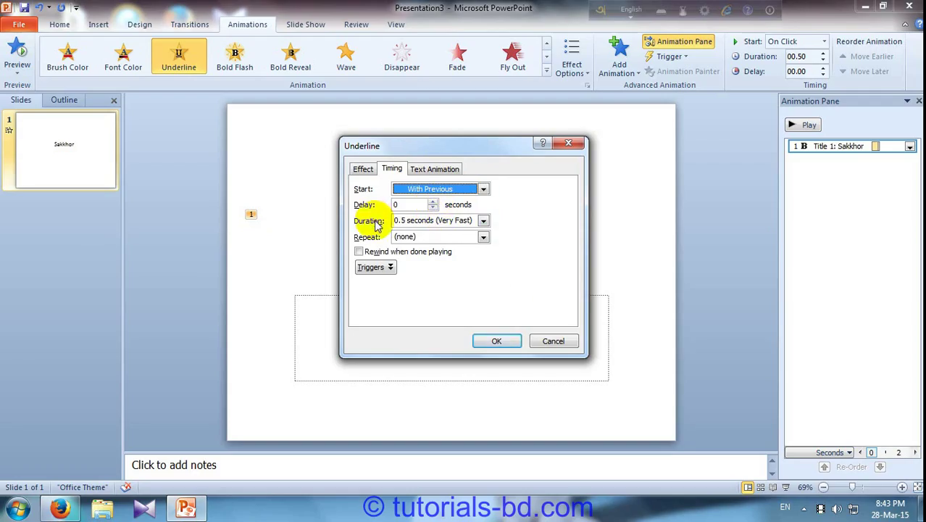
# Keep the 0.5-second duration and no repeat, then expand the trigger options
pyautogui.click(457, 222)
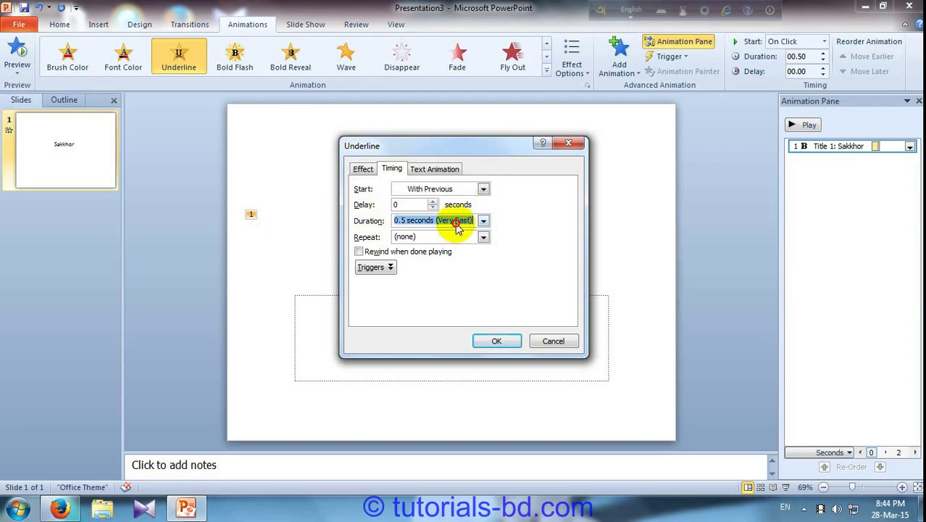
pyautogui.click(483, 221)
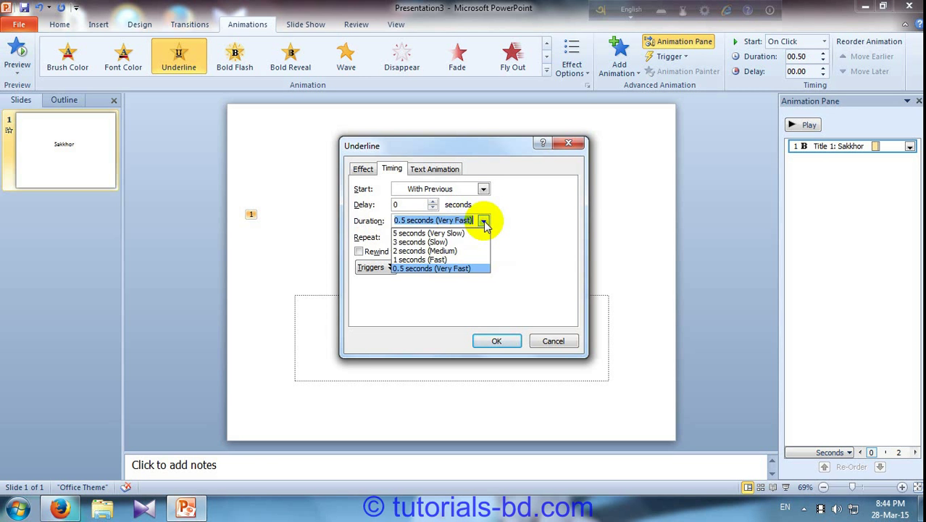
pyautogui.click(485, 222)
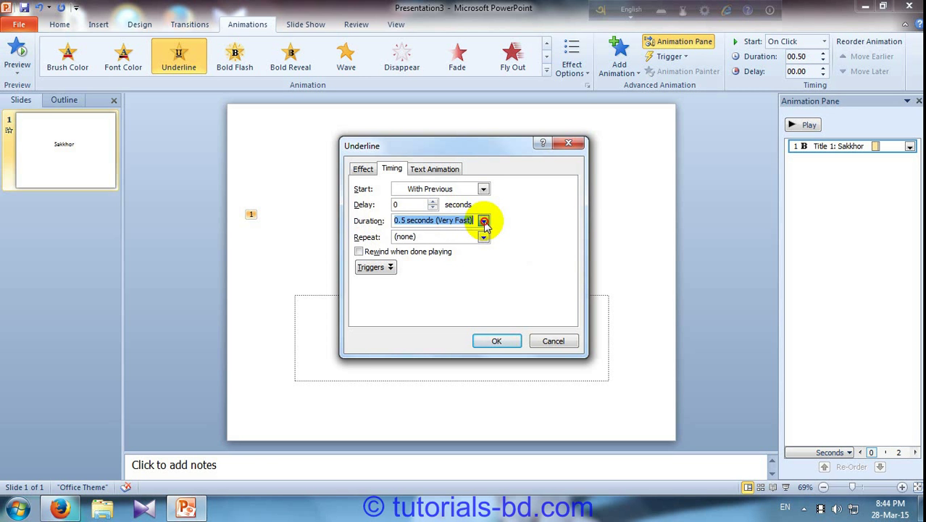
pyautogui.click(484, 222)
pyautogui.click(484, 222)
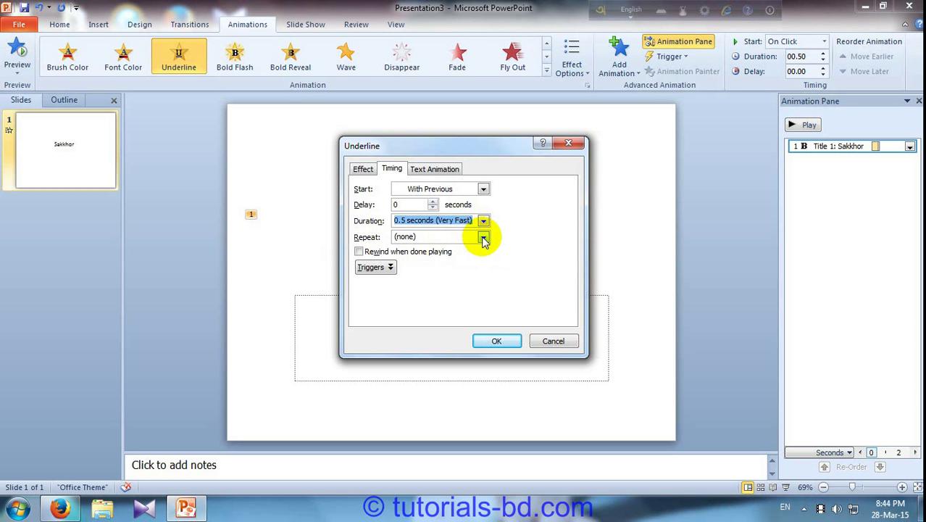
pyautogui.click(483, 238)
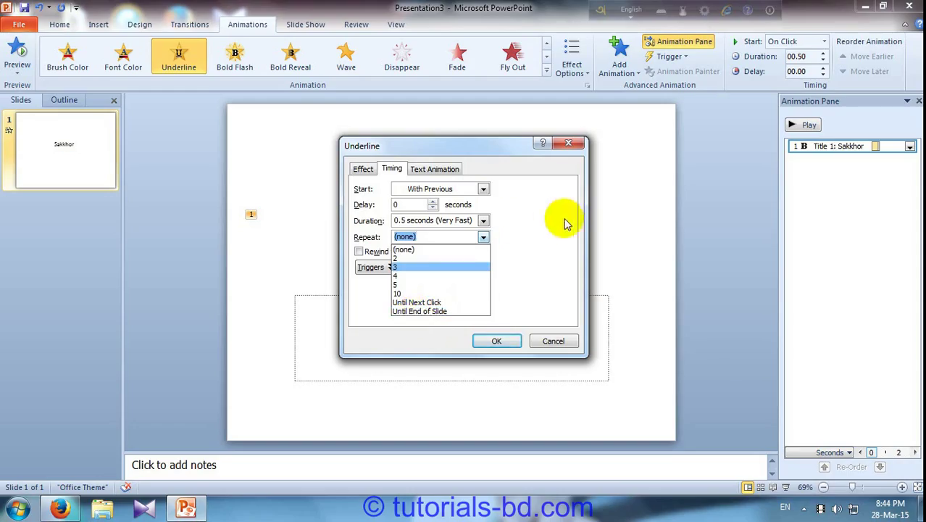
pyautogui.click(481, 238)
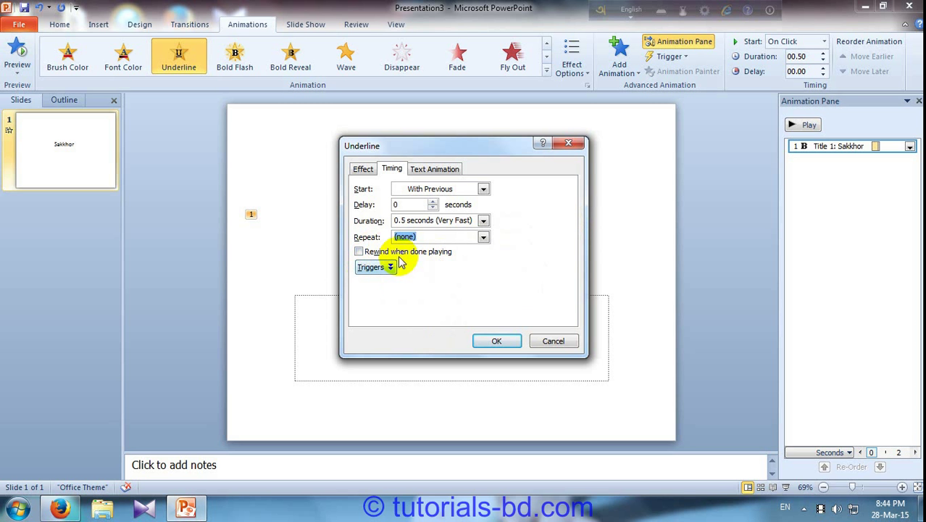
pyautogui.click(368, 268)
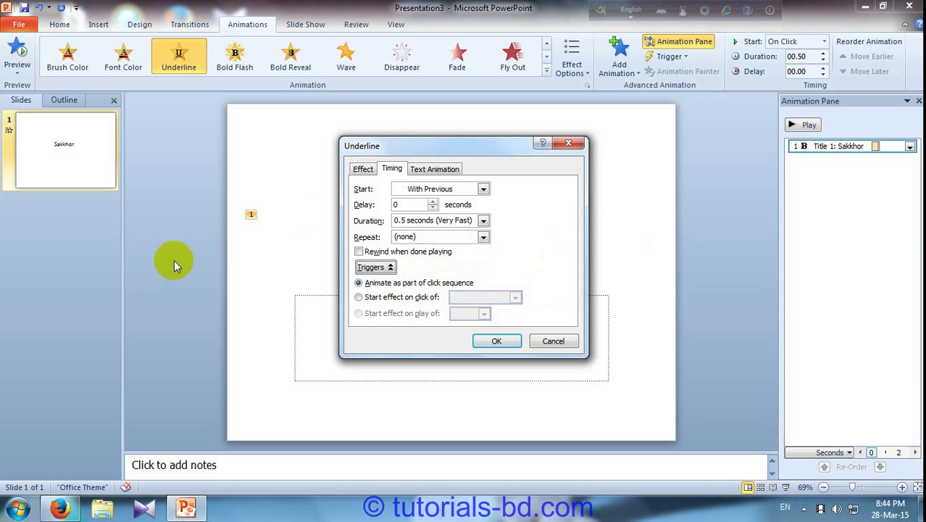
# Try the Title 1: Sakkhor click trigger, revert to the click sequence, and view Text Animation settings
pyautogui.click(374, 303)
pyautogui.click(490, 298)
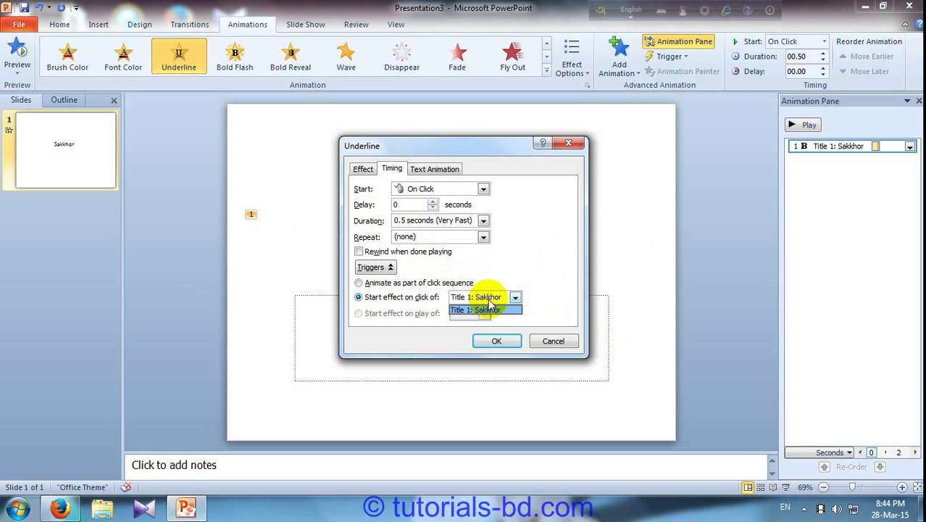
pyautogui.click(485, 309)
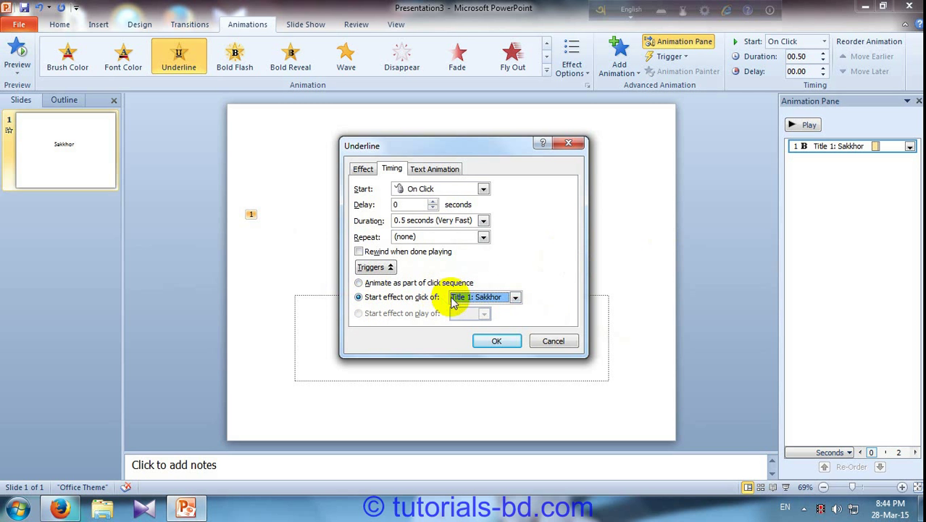
pyautogui.click(366, 284)
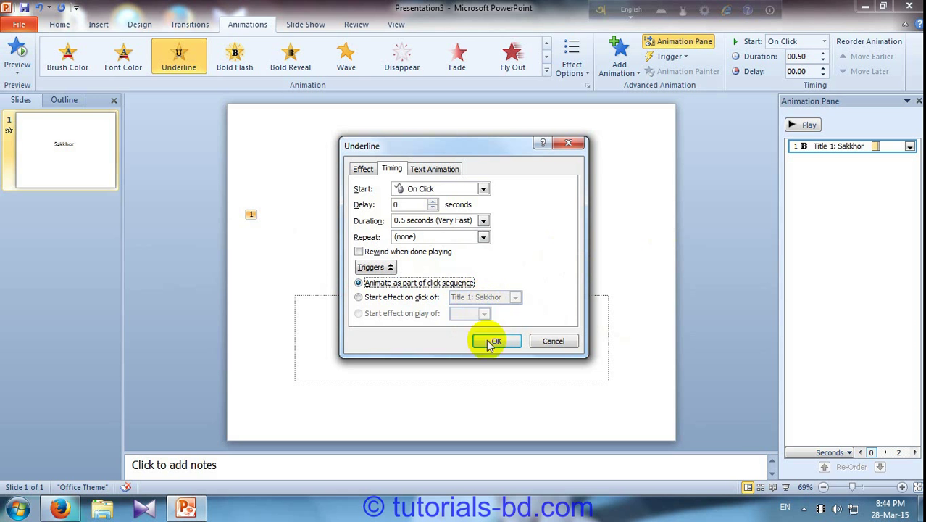
pyautogui.click(437, 168)
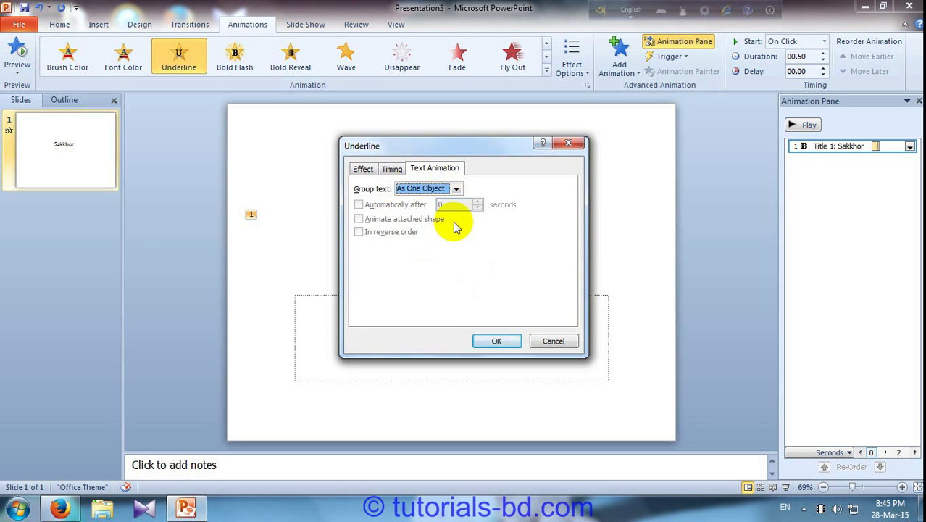
# Apply the Underline settings, preview the Sakkhor animation twice, and close the Animation Pane
pyautogui.click(352, 172)
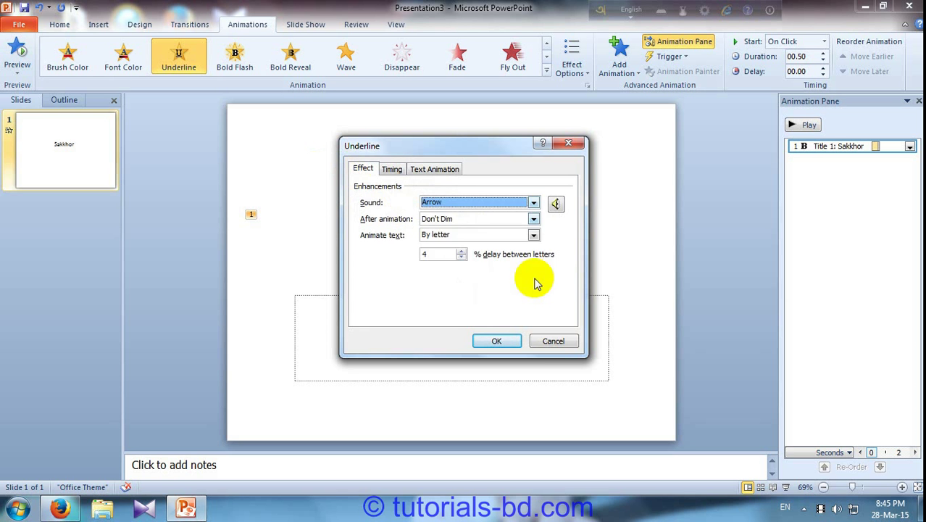
pyautogui.click(497, 341)
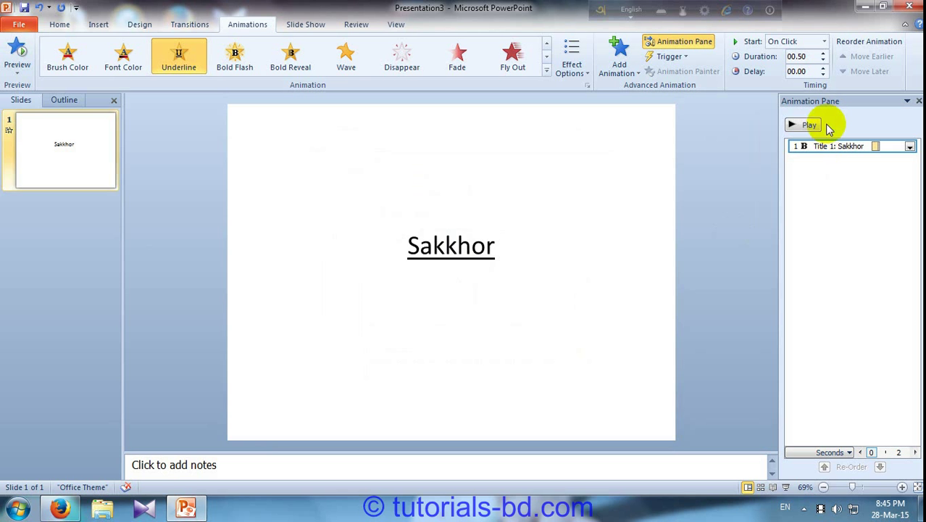
pyautogui.click(811, 126)
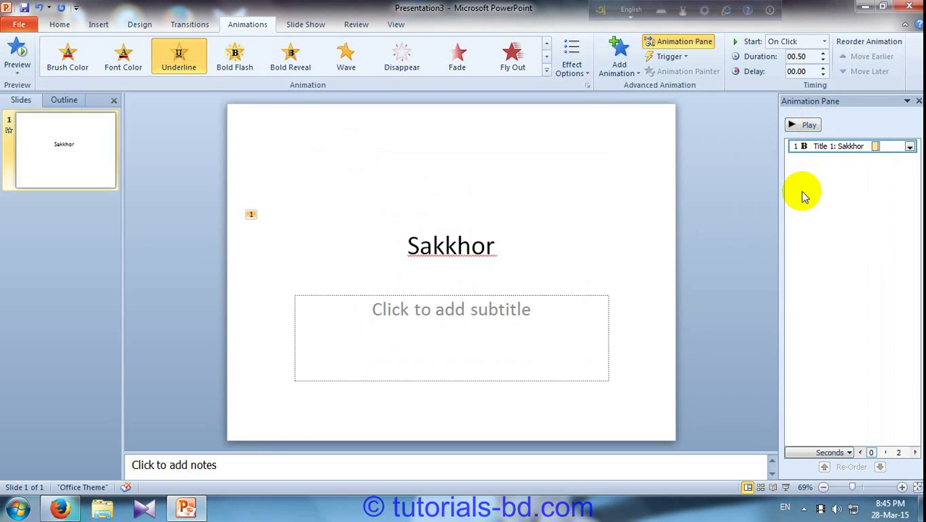
pyautogui.click(804, 125)
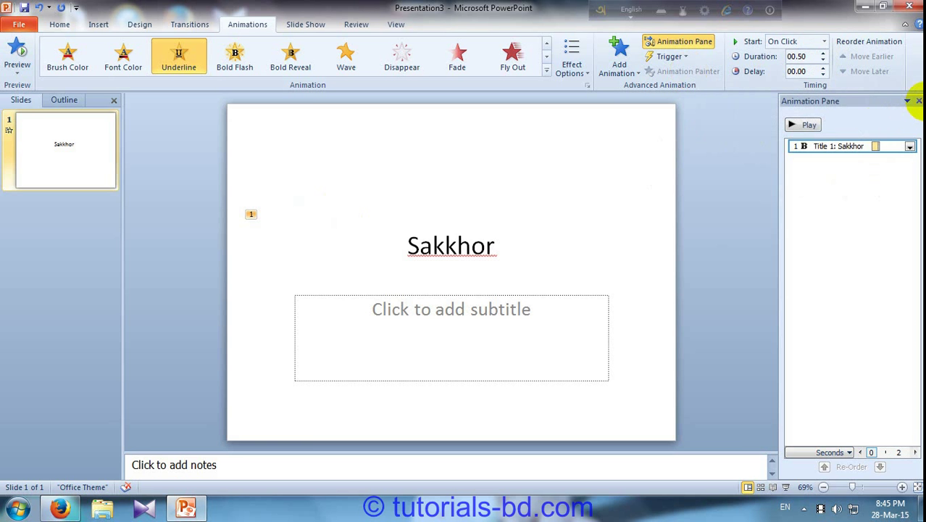
pyautogui.click(918, 101)
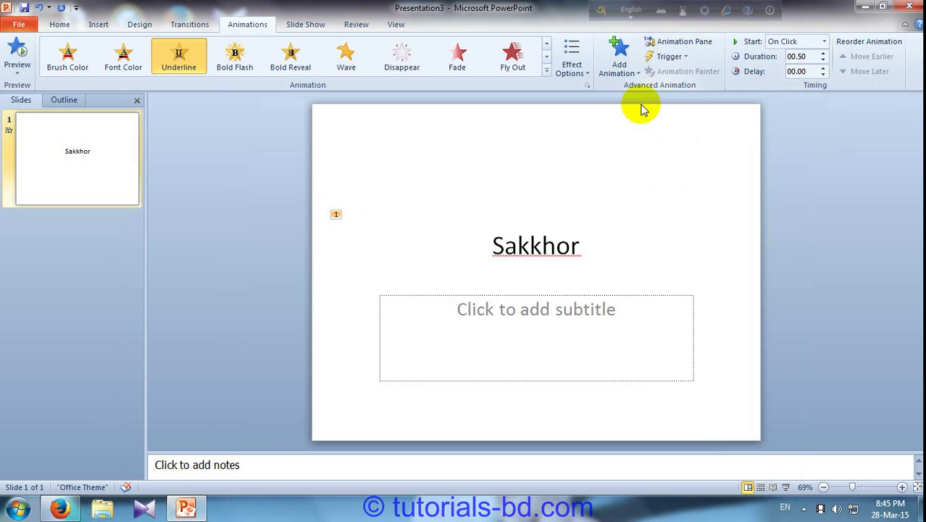
pyautogui.click(569, 243)
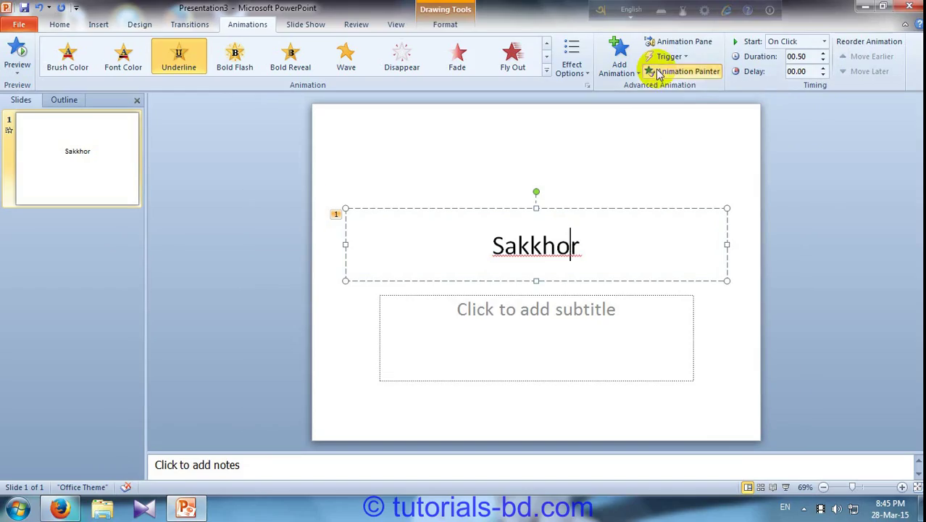
pyautogui.click(699, 78)
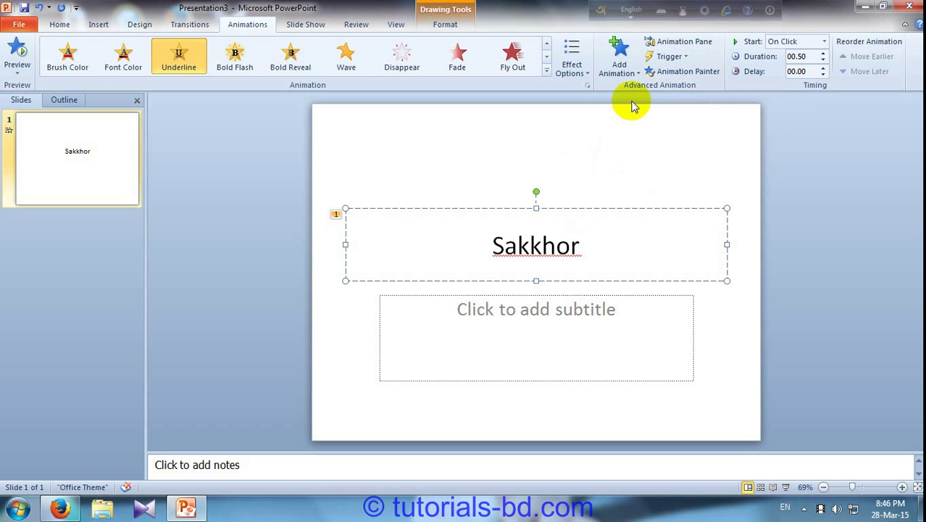
pyautogui.click(538, 335)
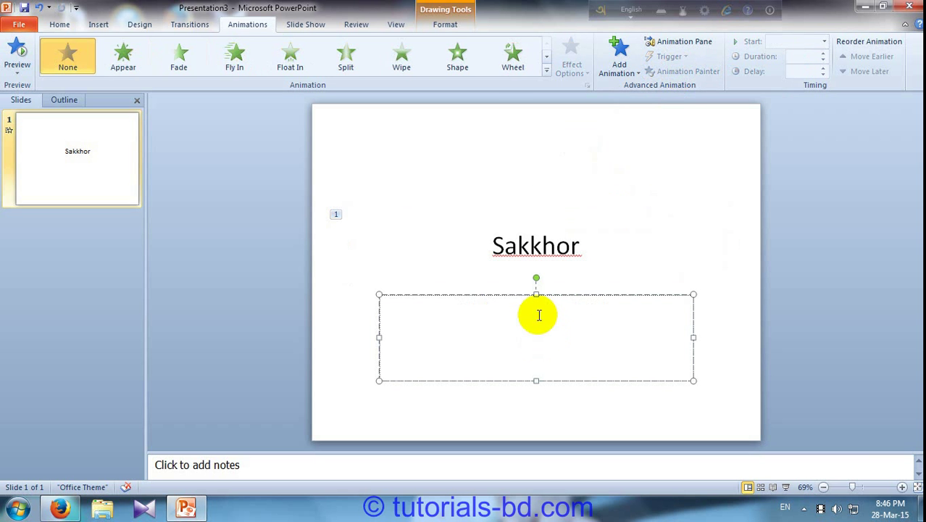
pyautogui.click(537, 315)
pyautogui.click(505, 245)
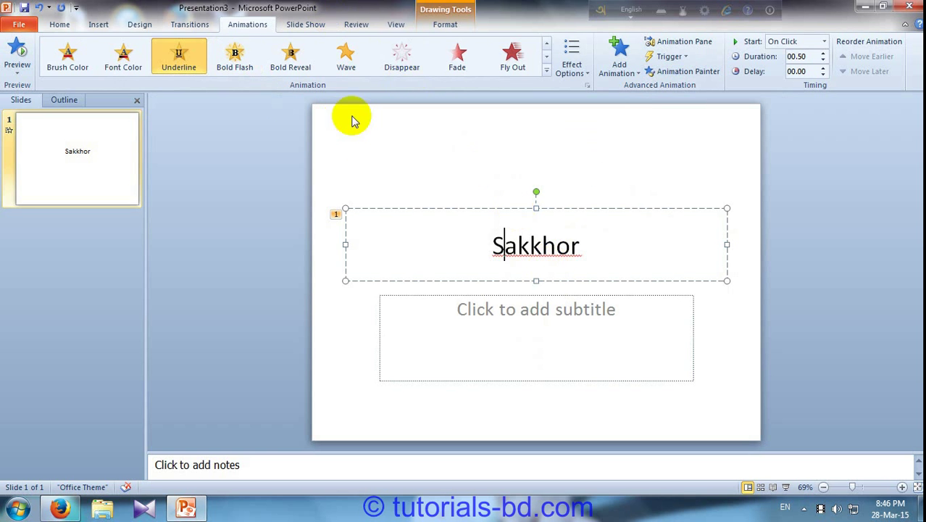
pyautogui.click(553, 336)
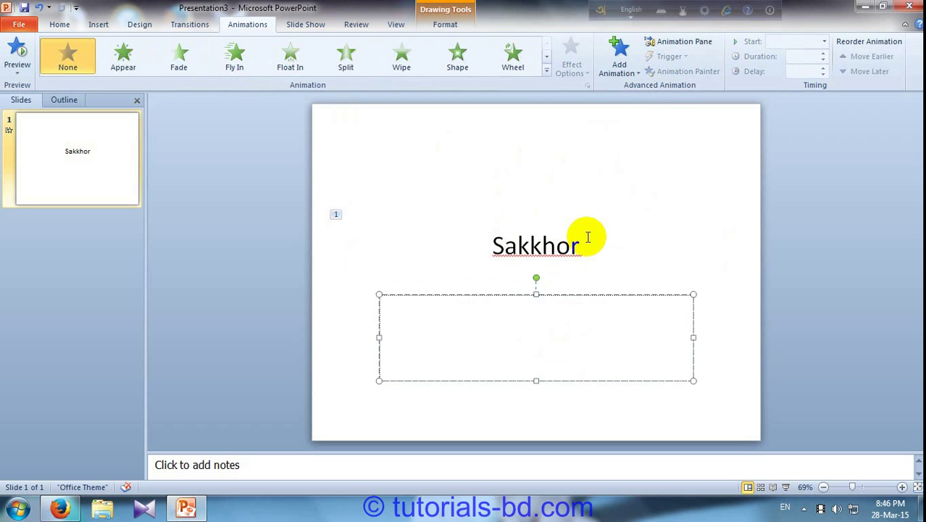
pyautogui.click(582, 229)
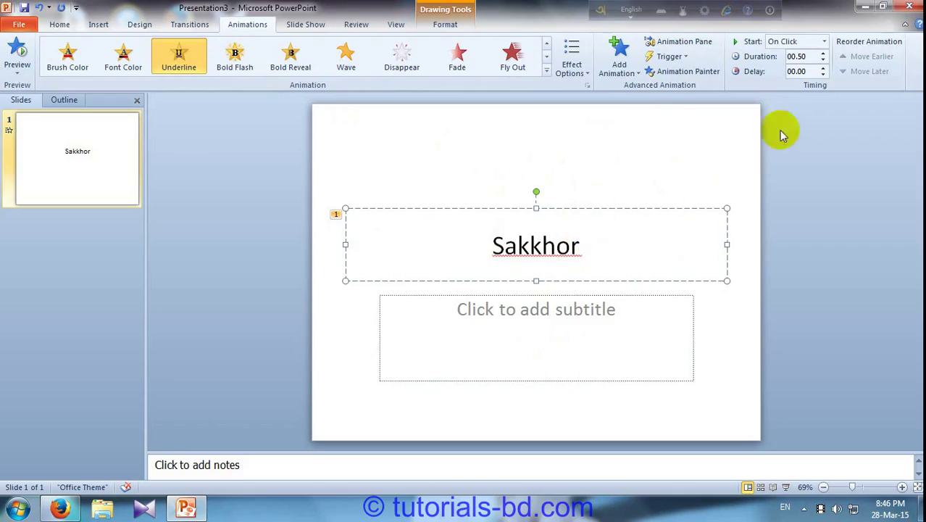